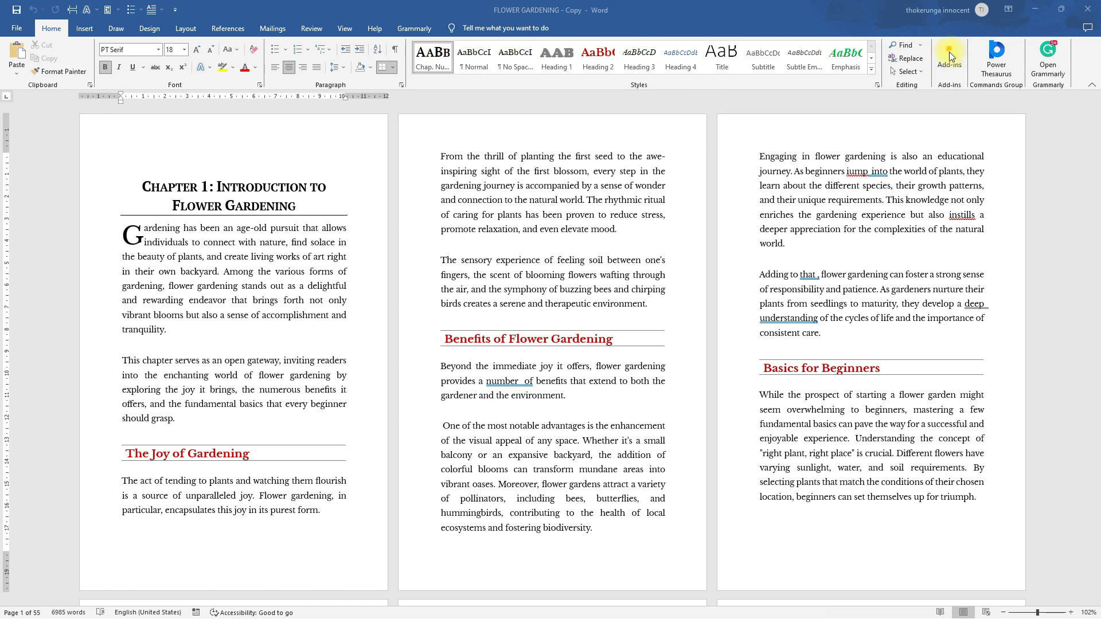
Open the Office Add-ins store through Get Add-ins in the Home ribbon's Add-ins menu.
click(951, 57)
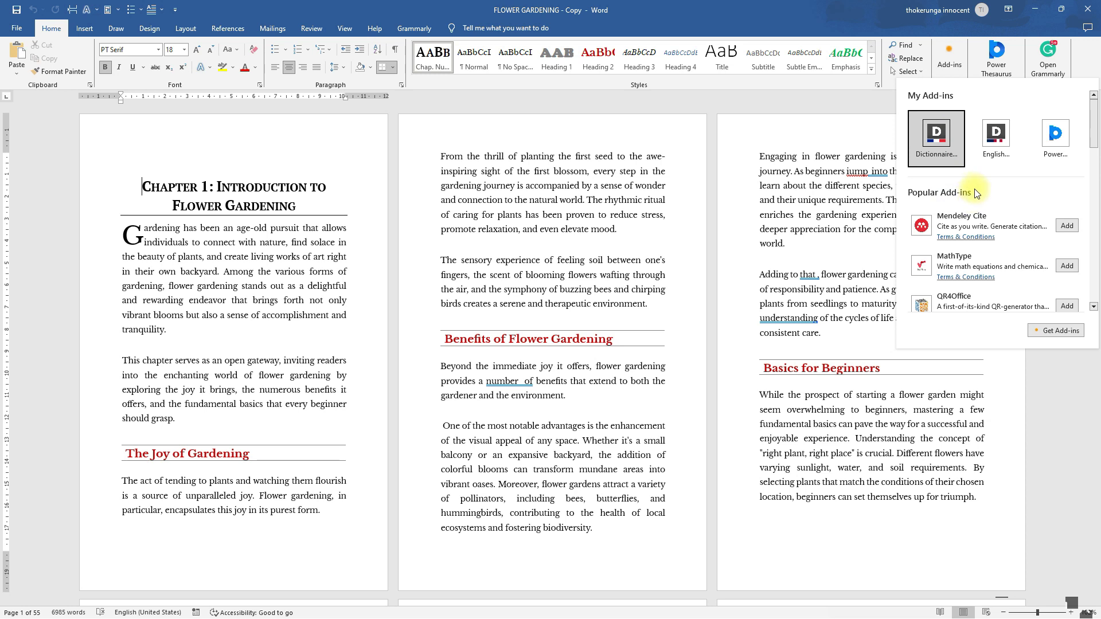
scroll(974, 189, down, 3)
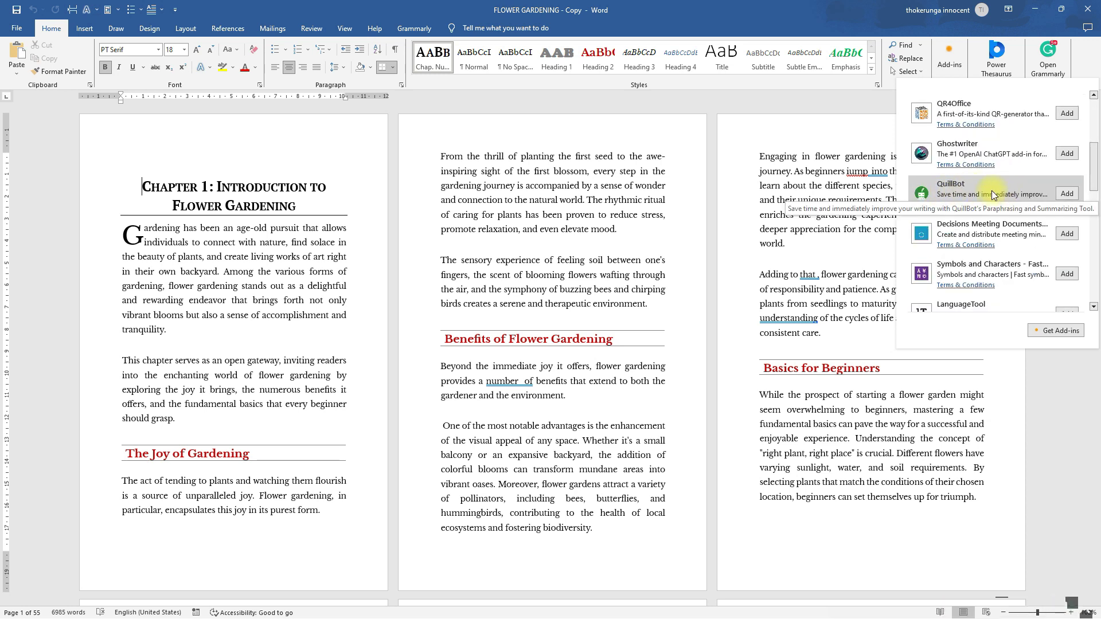
click(1056, 332)
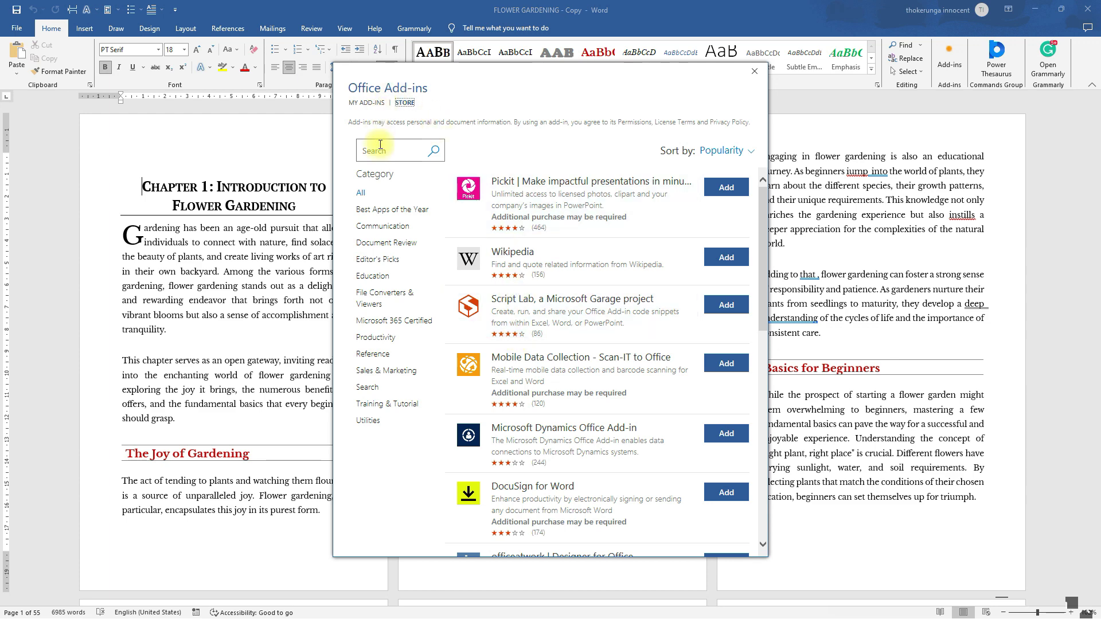
Search the Office Add-ins store for 'QUILLBOT'.
click(380, 154)
text(QU8)
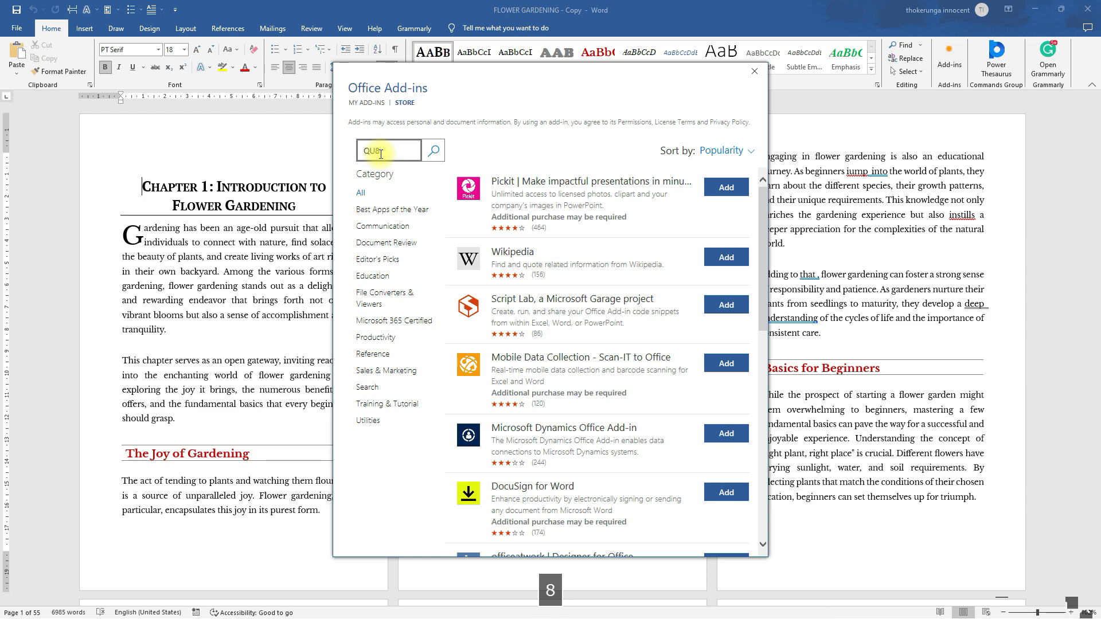
key(BackSpace)
text(ILLBOT)
key(Return)
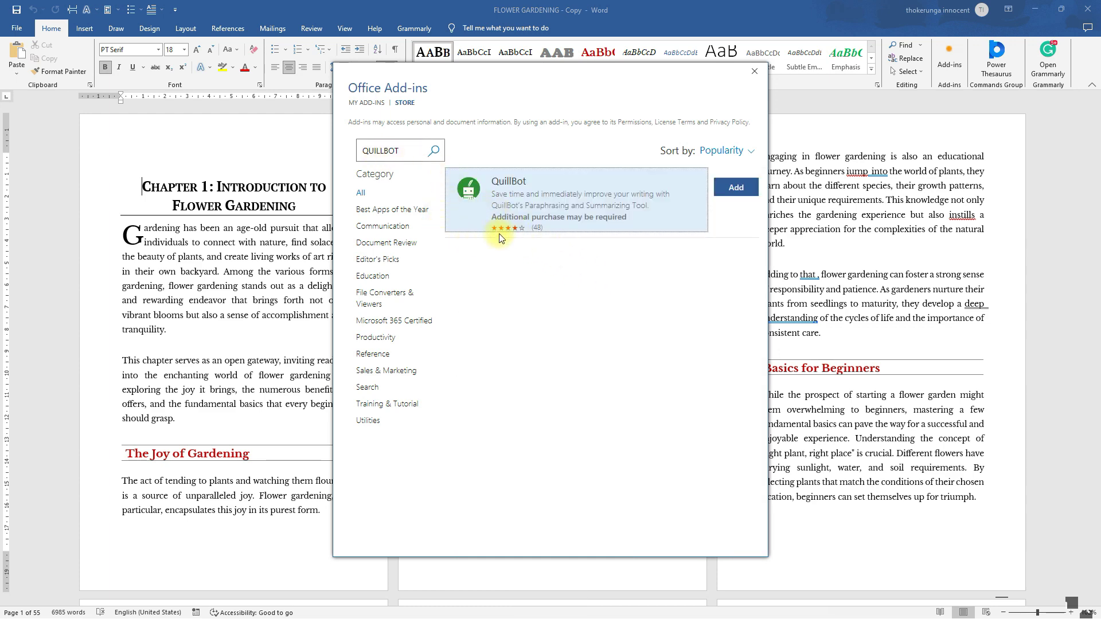
Add the QuillBot add-in to Word and accept its license terms.
click(736, 187)
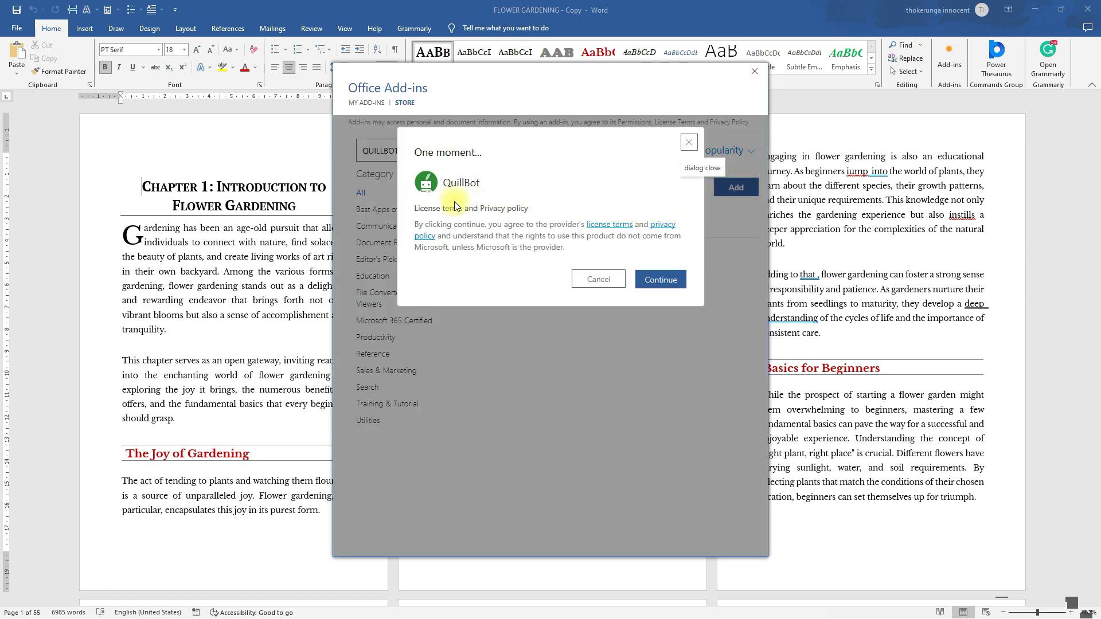
click(661, 280)
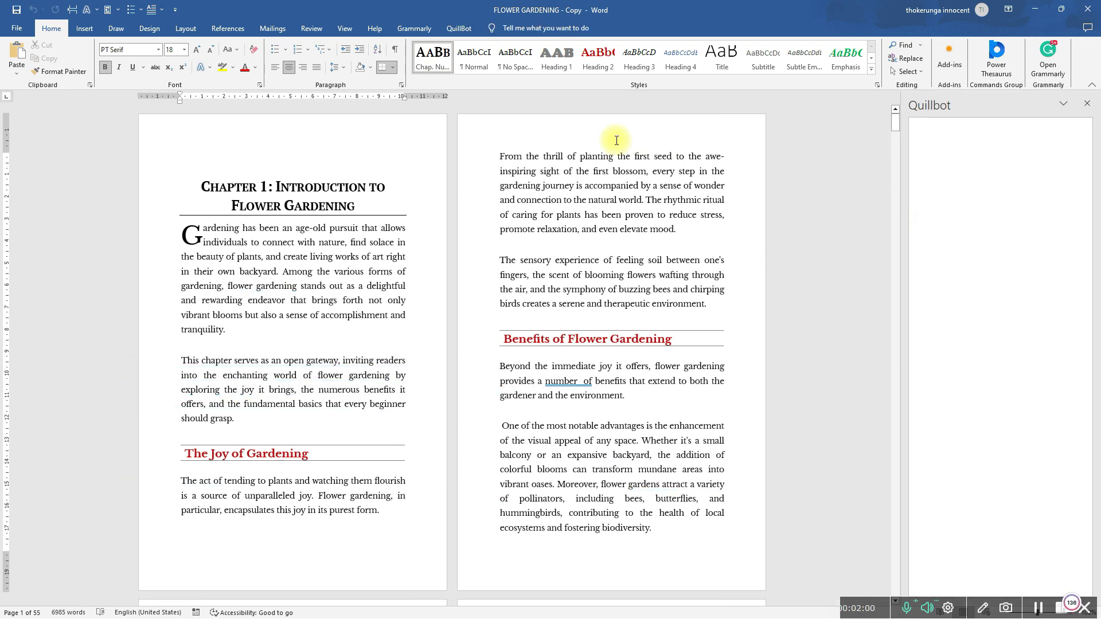
Launch the QuillBot pane from the QuillBot ribbon tab.
click(459, 29)
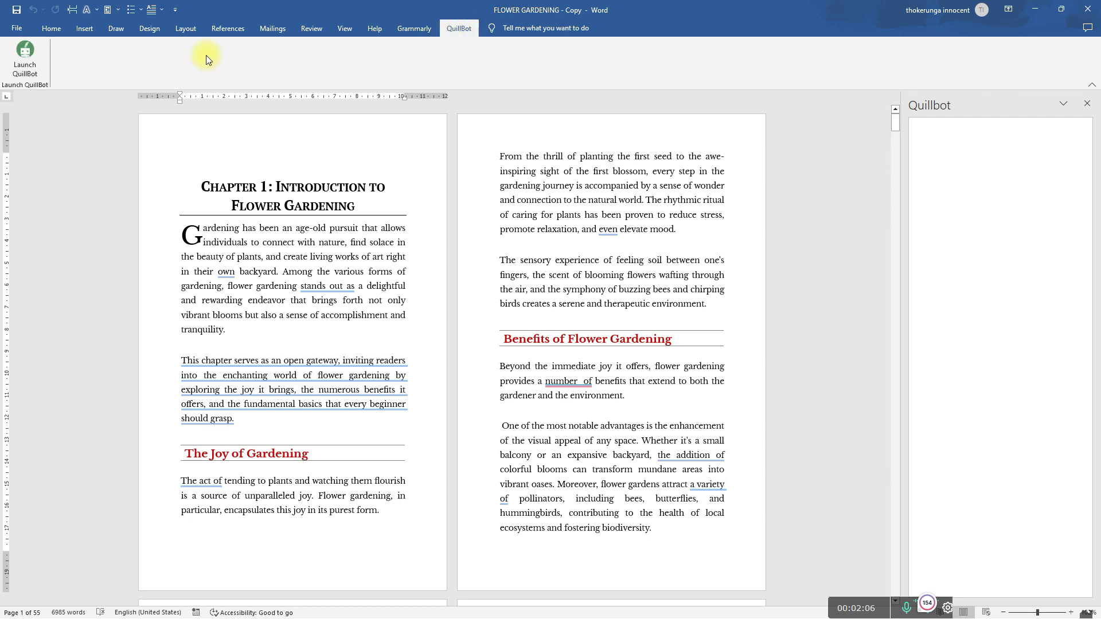
click(26, 57)
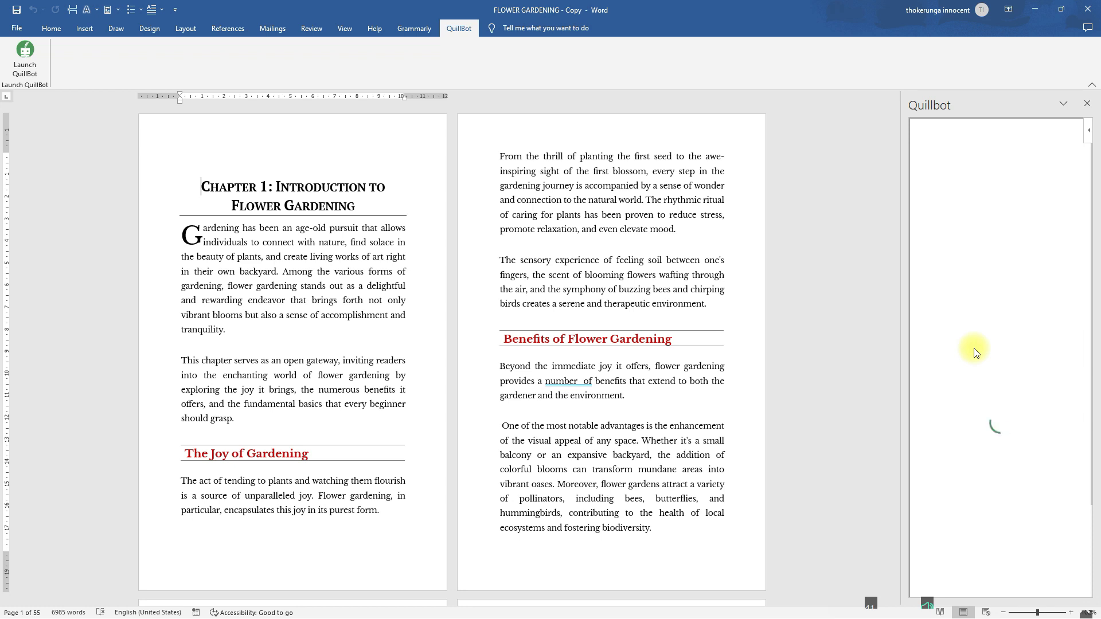
Open quillbot.com in Google Chrome from the desktop taskbar.
key(super+d)
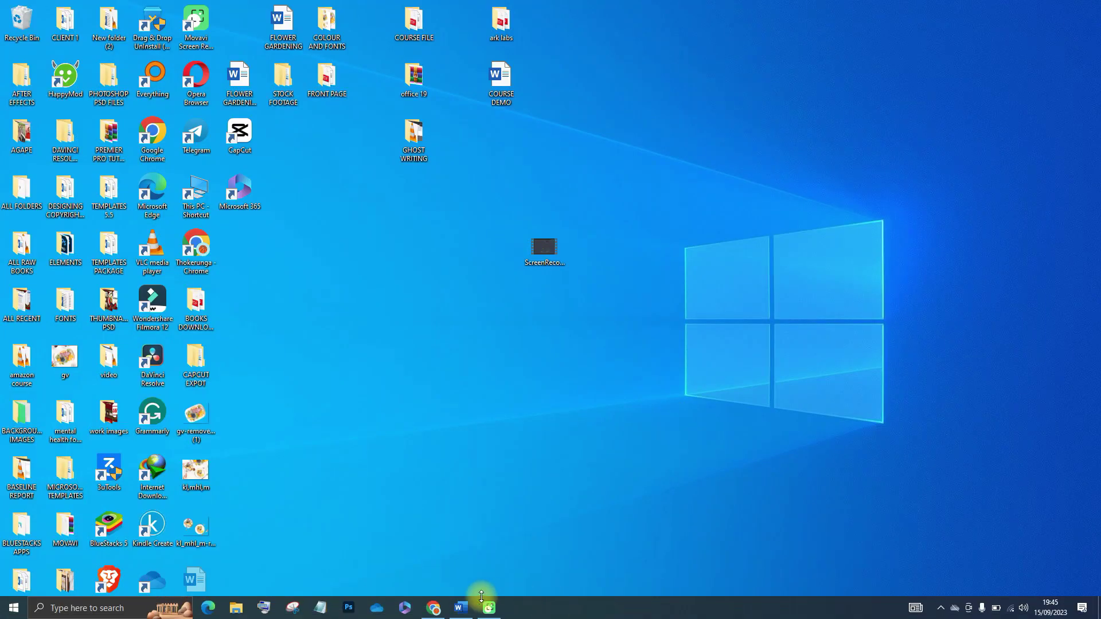
click(435, 606)
text(QUILLbot.com)
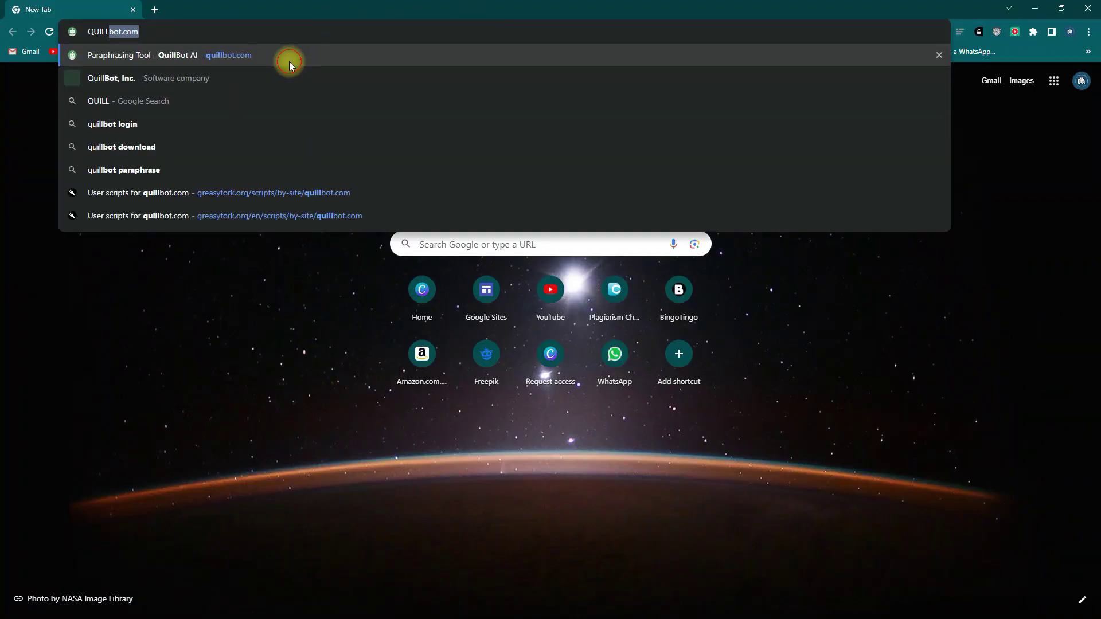
click(290, 60)
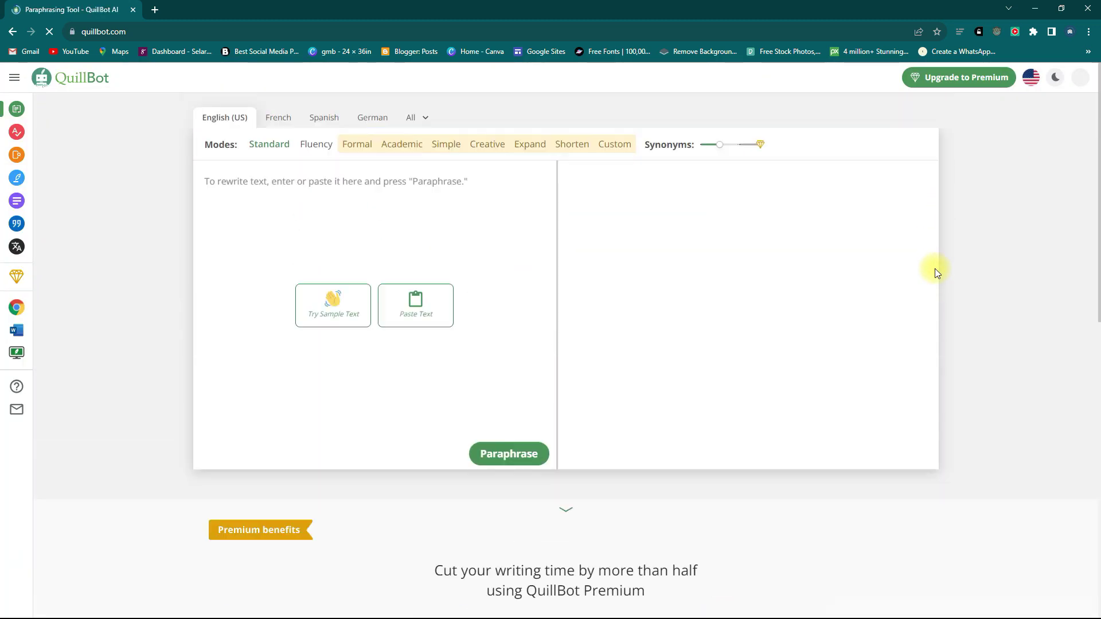
Go to Account details from the QuillBot profile avatar menu.
click(1081, 84)
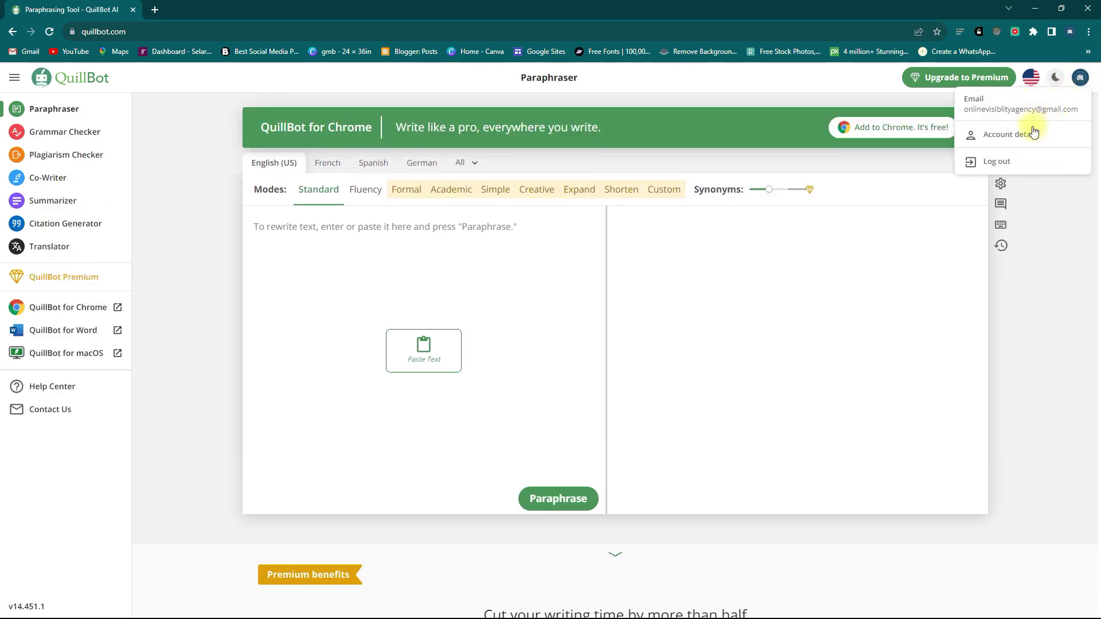
click(993, 136)
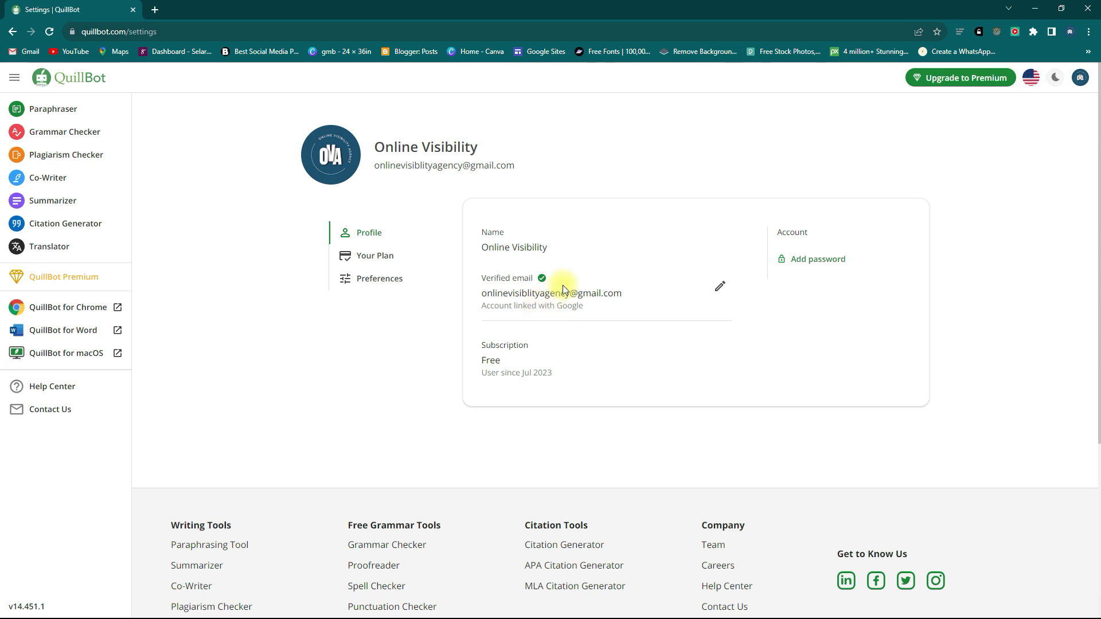
Add a Chrome-suggested strong password to the QuillBot account, checking it in Password Manager first.
click(800, 261)
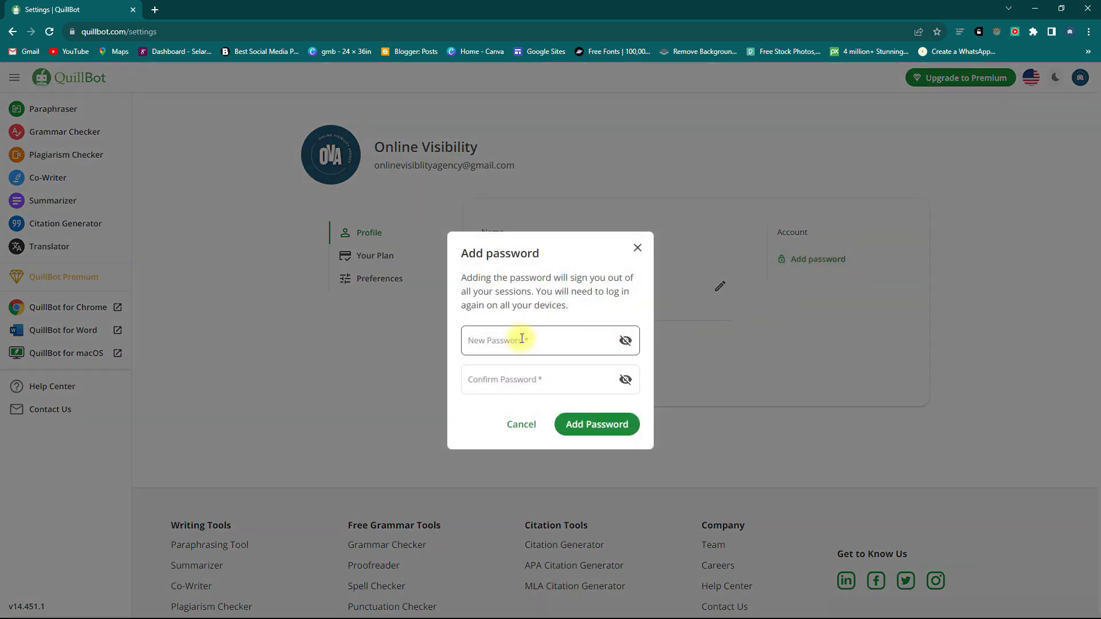
click(521, 340)
click(662, 375)
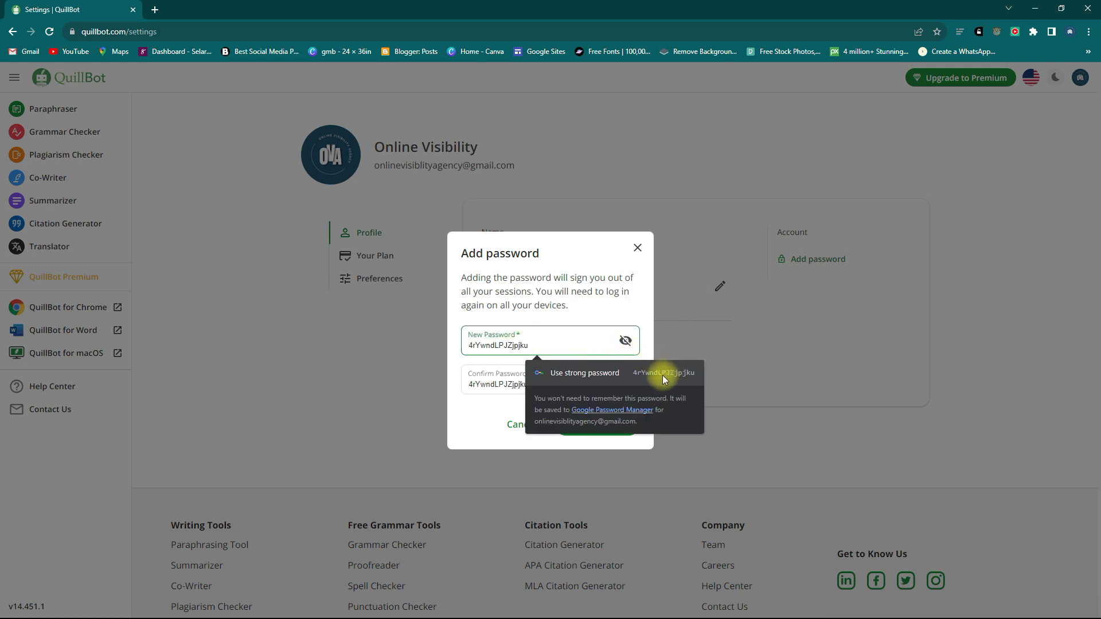
double_click(516, 383)
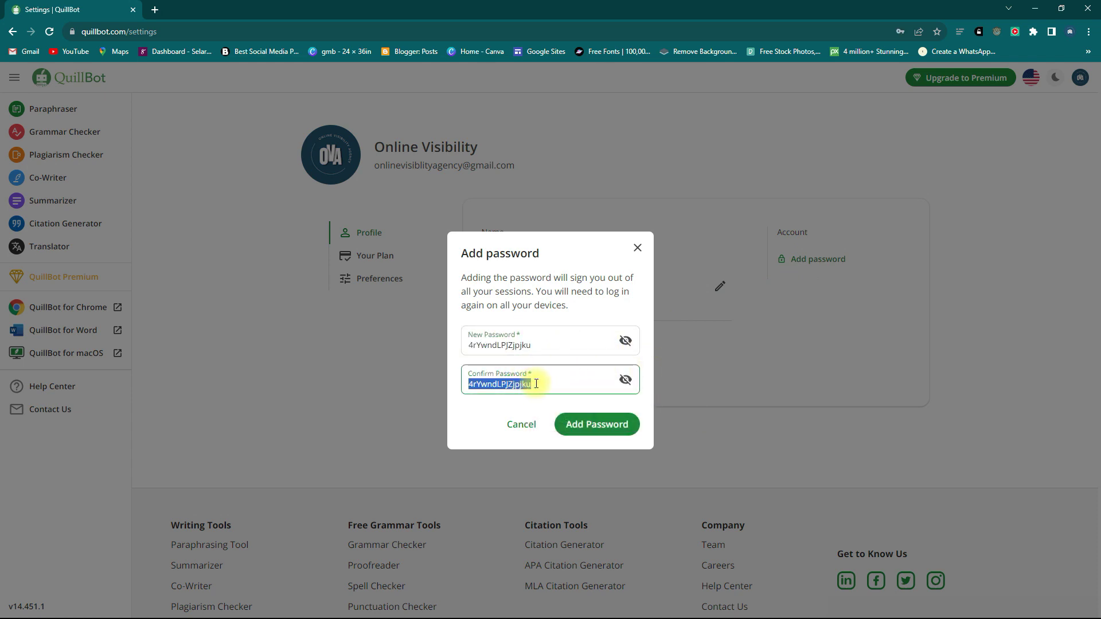
drag(533, 346, 470, 346)
right_click(486, 345)
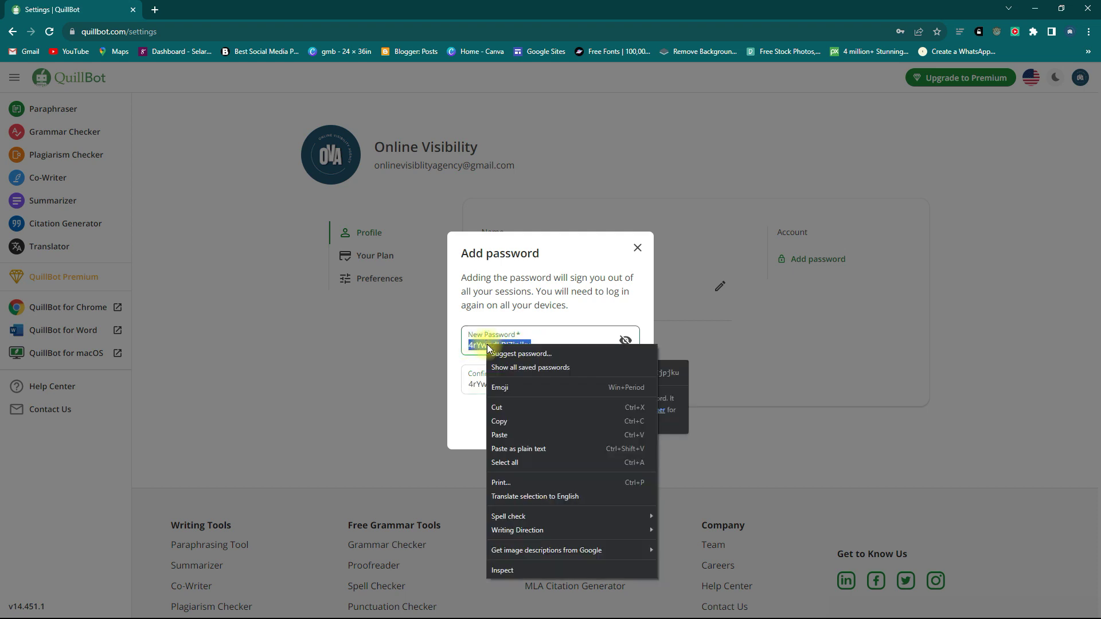
click(530, 367)
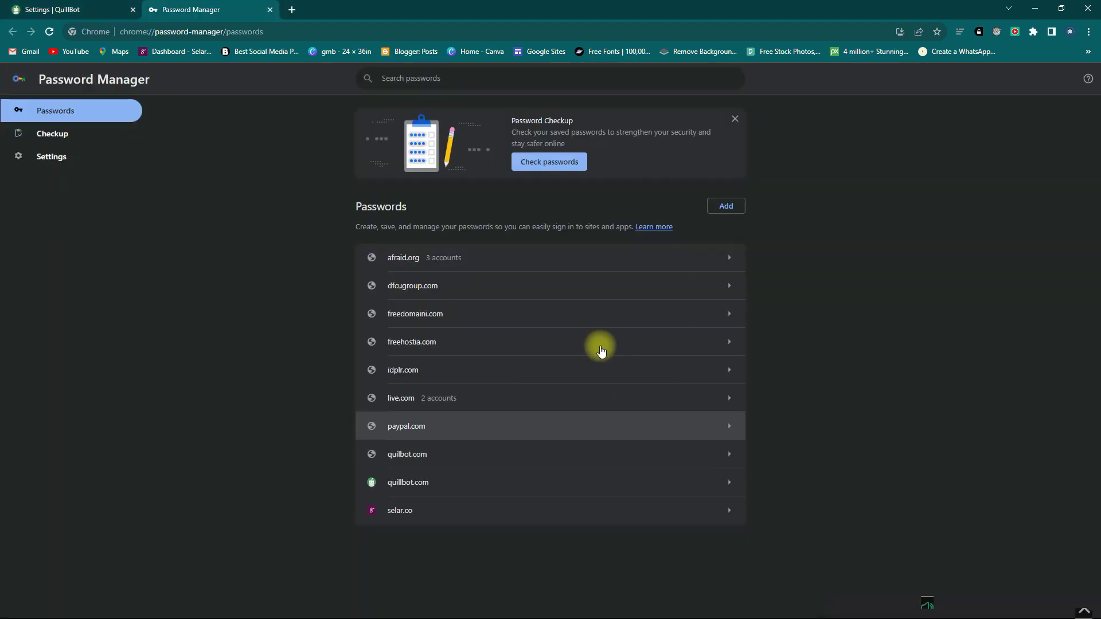
click(63, 10)
click(595, 424)
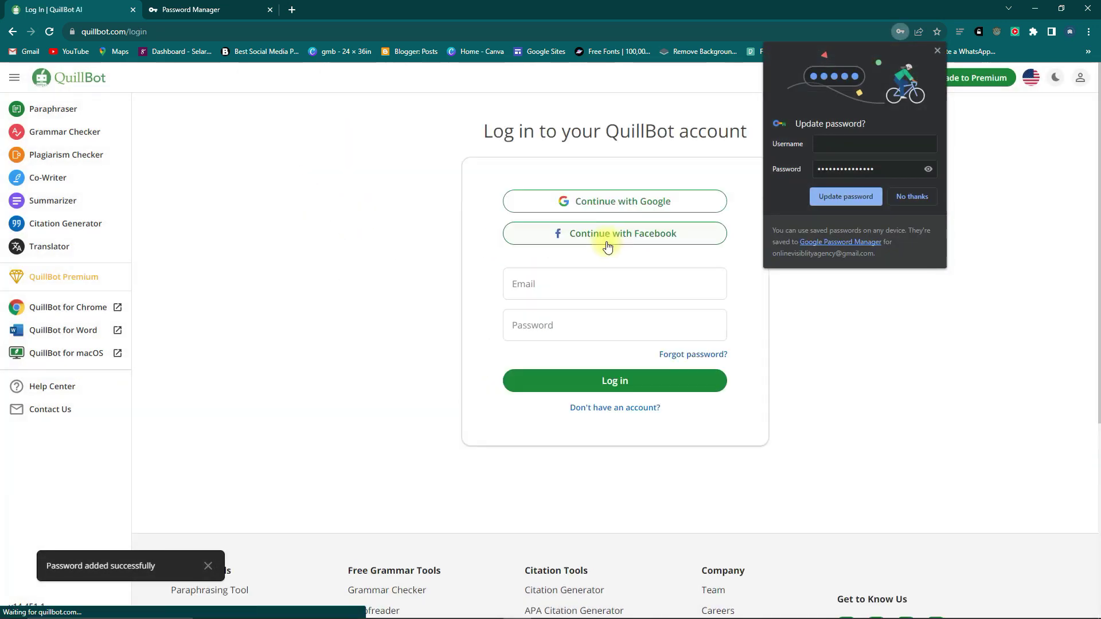
Update Chrome's saved password and fill in the saved account email on the login page.
click(834, 197)
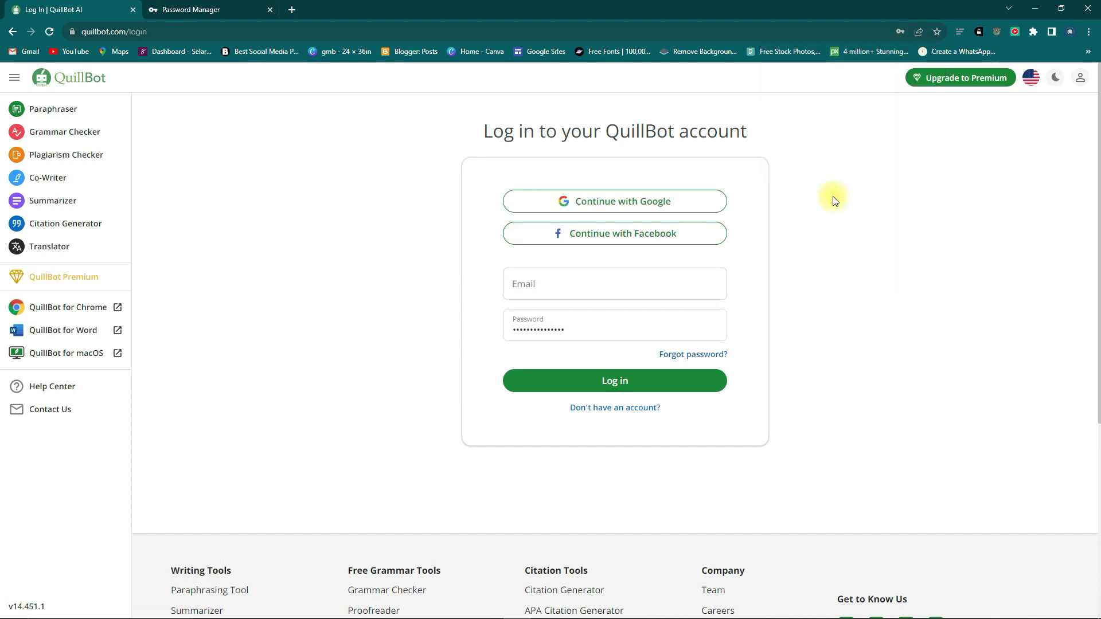
click(523, 285)
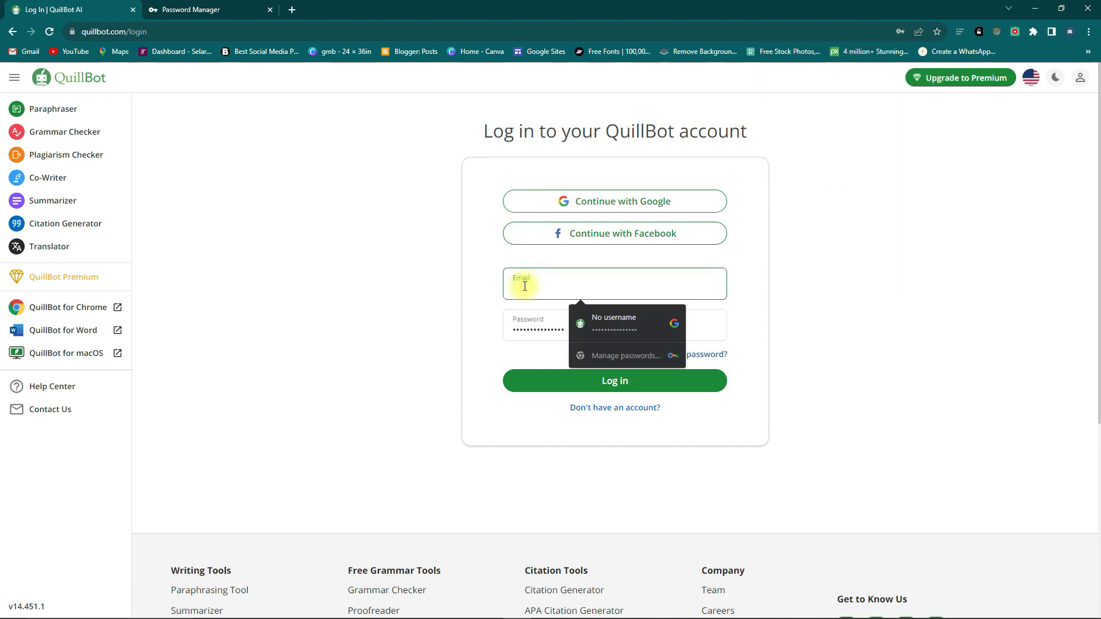
click(597, 320)
Paste the new password, log in to QuillBot, and close Chrome.
click(562, 282)
key(ctrl+v)
click(567, 327)
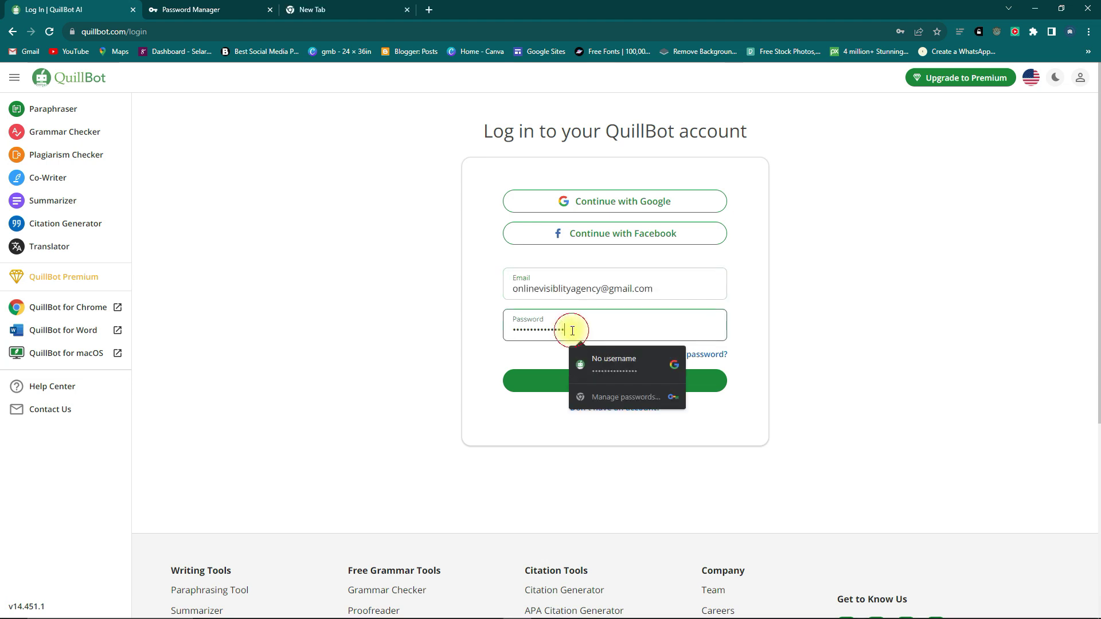
drag(571, 330, 505, 331)
key(ctrl+v)
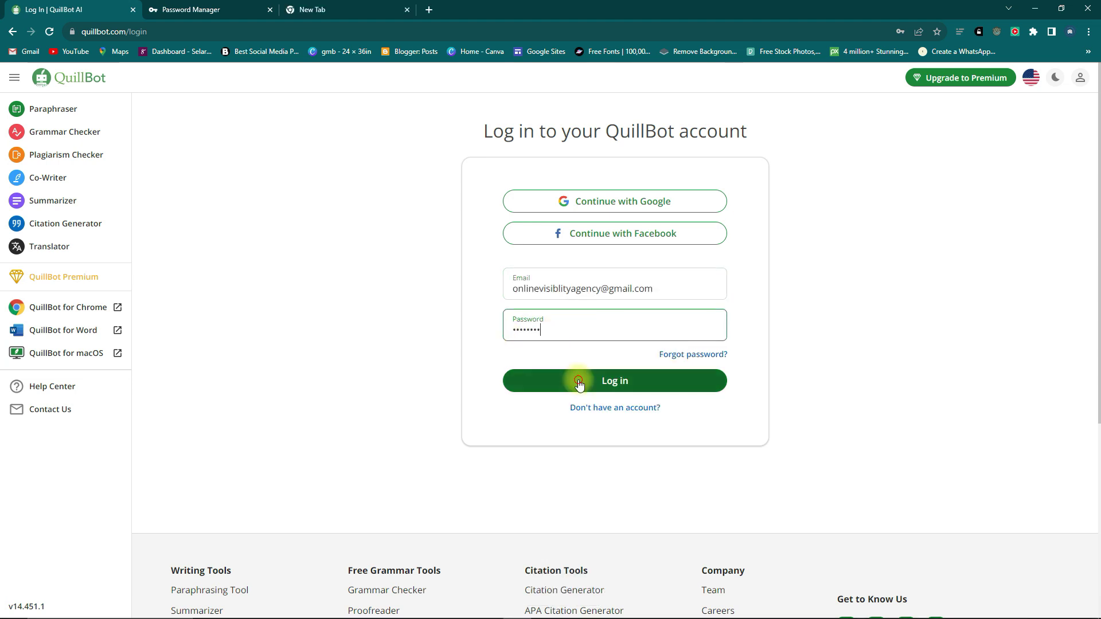
click(577, 380)
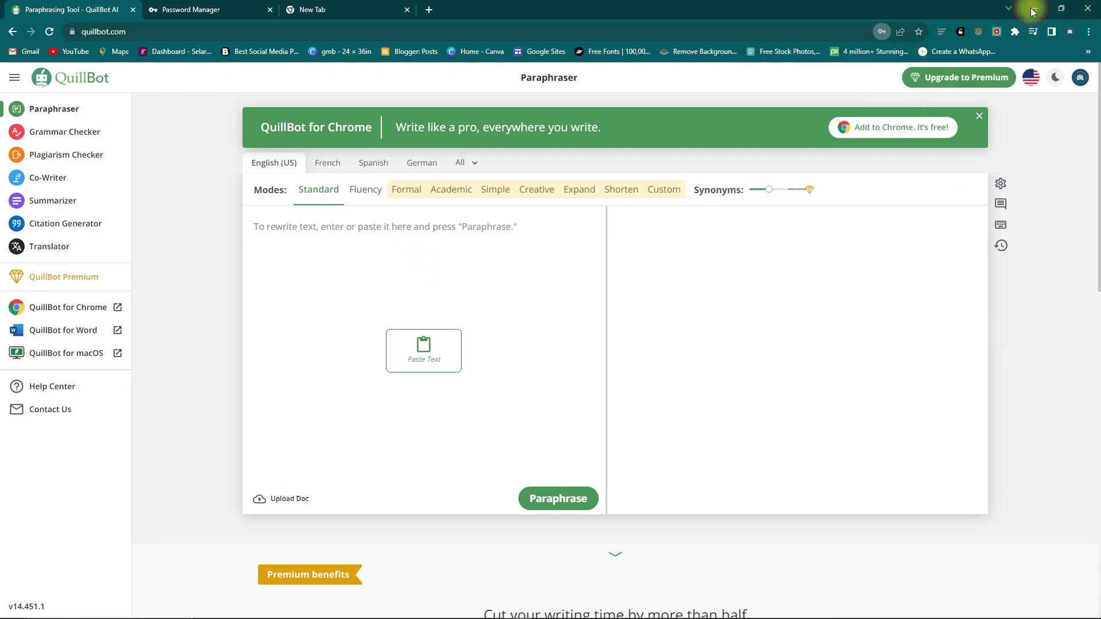
click(1084, 10)
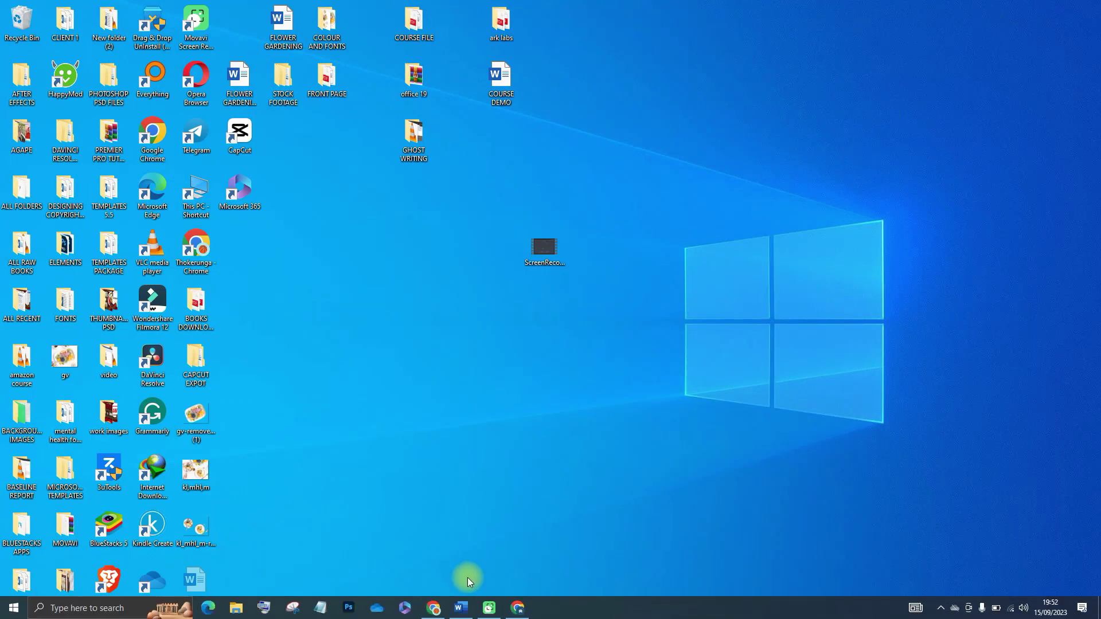
In the FLOWER GARDENING window, log in to the QuillBot pane with the account email and password.
click(460, 614)
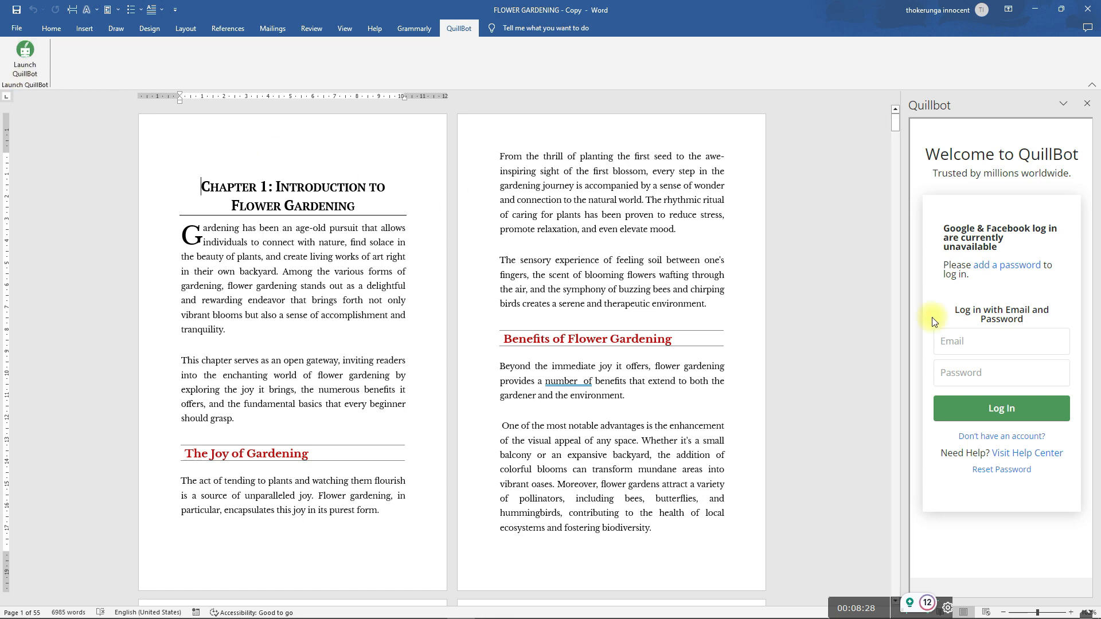
click(966, 348)
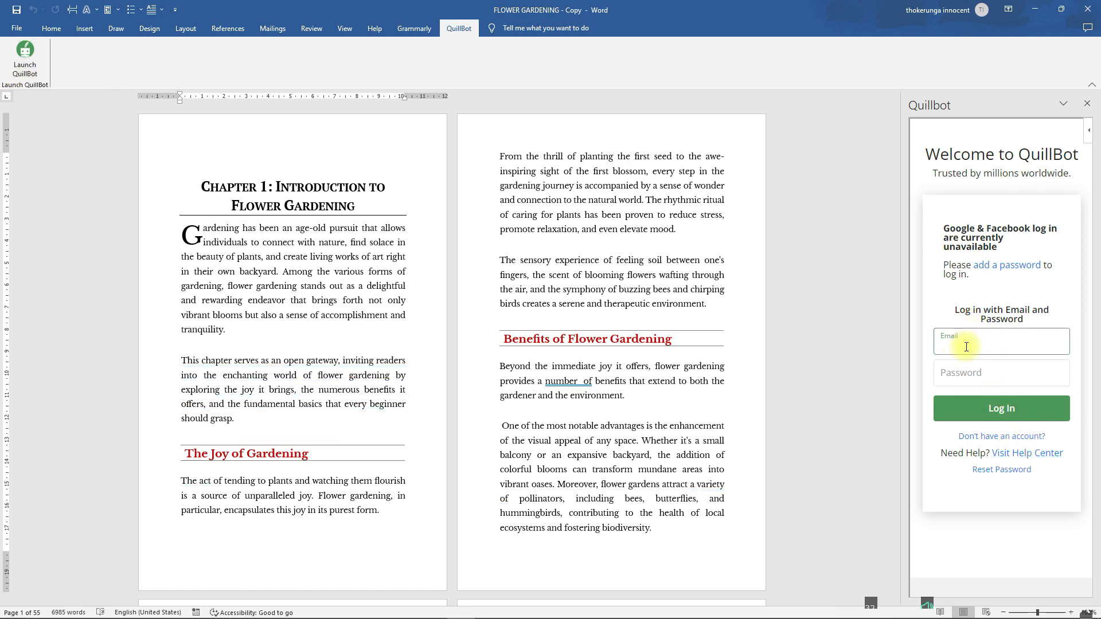
click(964, 346)
click(941, 426)
click(958, 375)
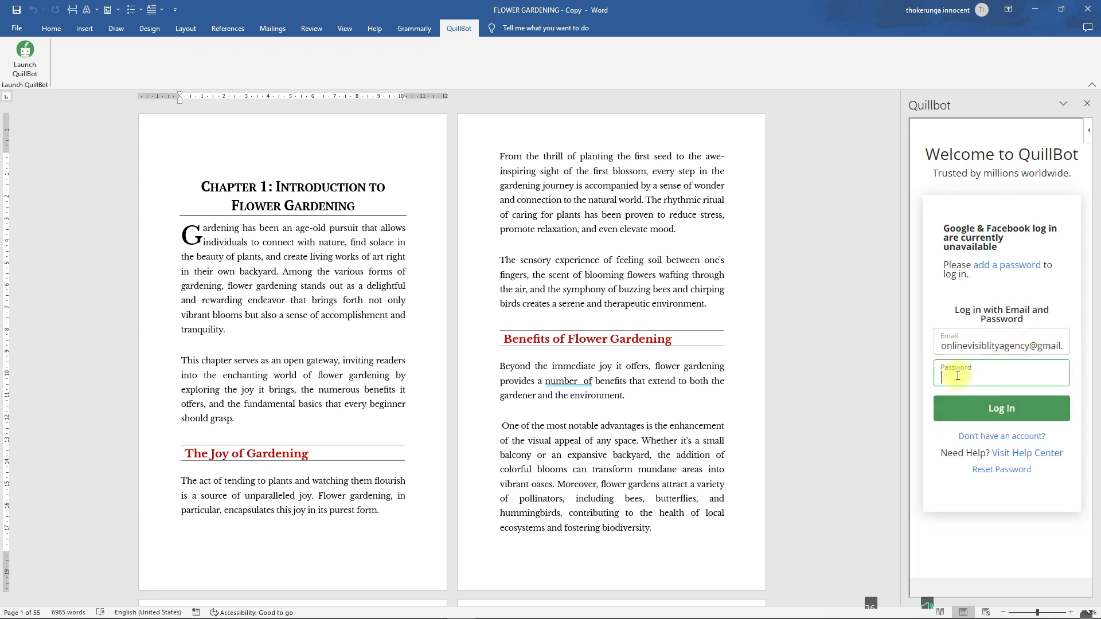
text(*********)
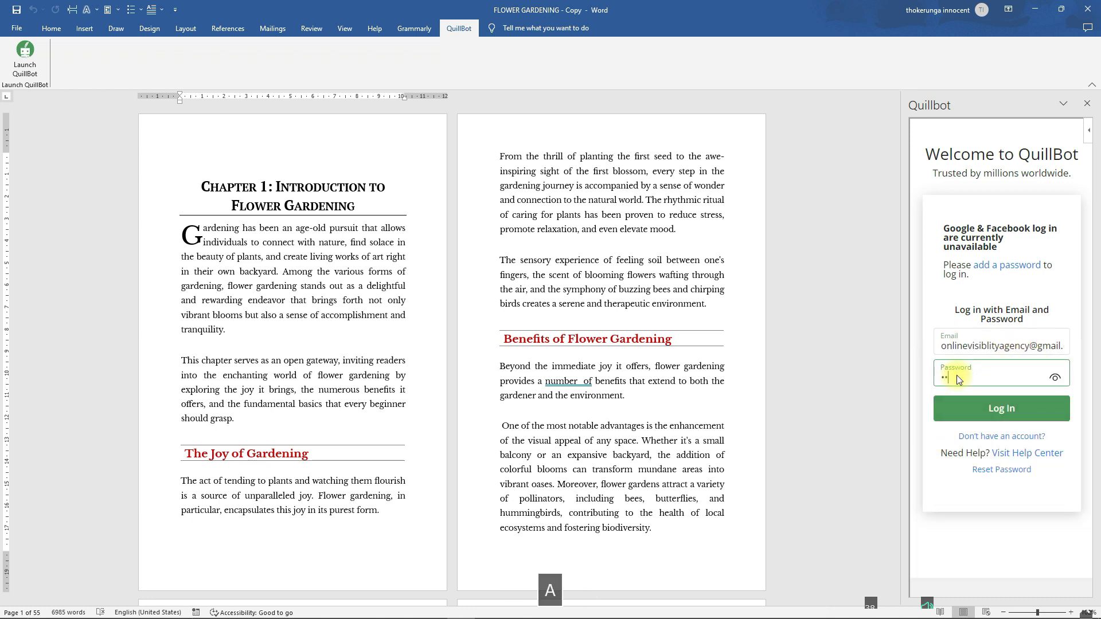
click(994, 408)
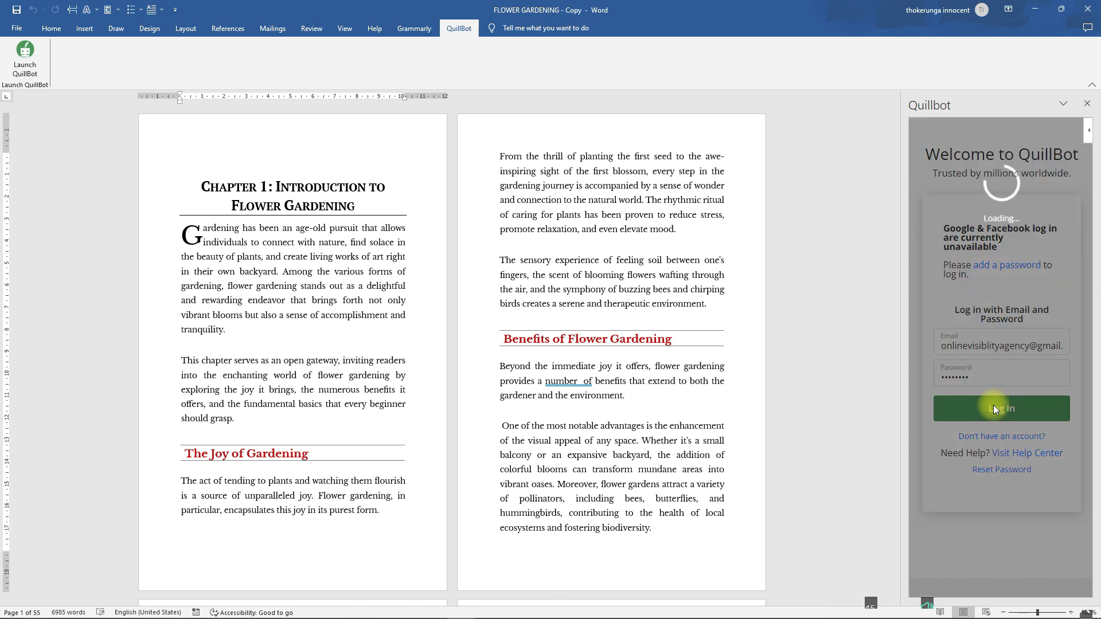
click(994, 409)
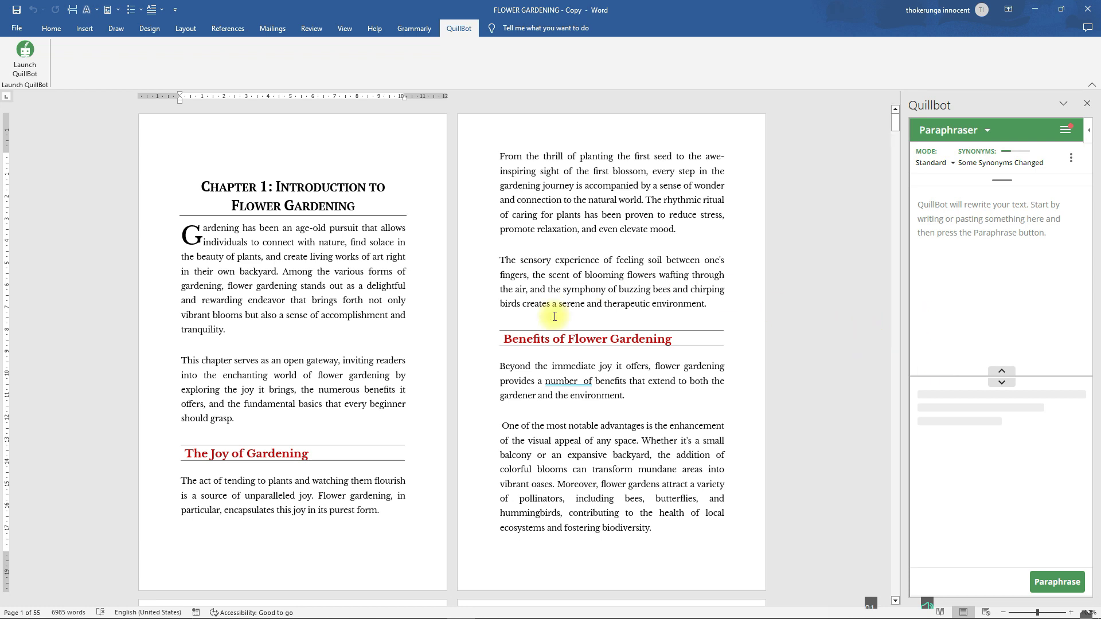
Paraphrase the 'The sensory experience...' paragraph with QuillBot and insert the result in its place.
drag(500, 259, 698, 304)
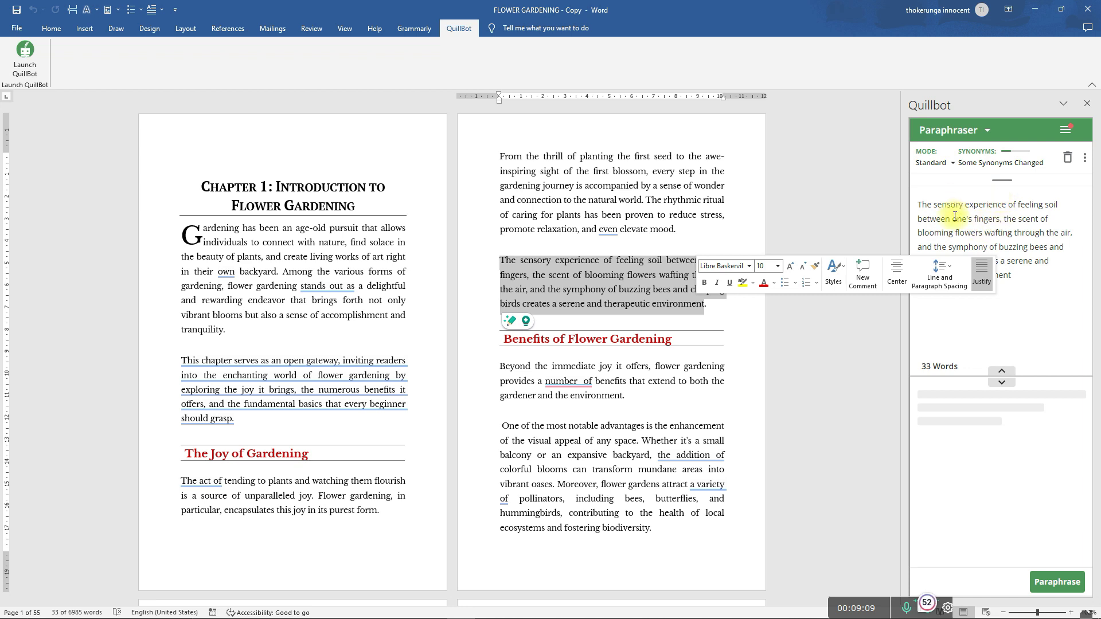
click(1047, 584)
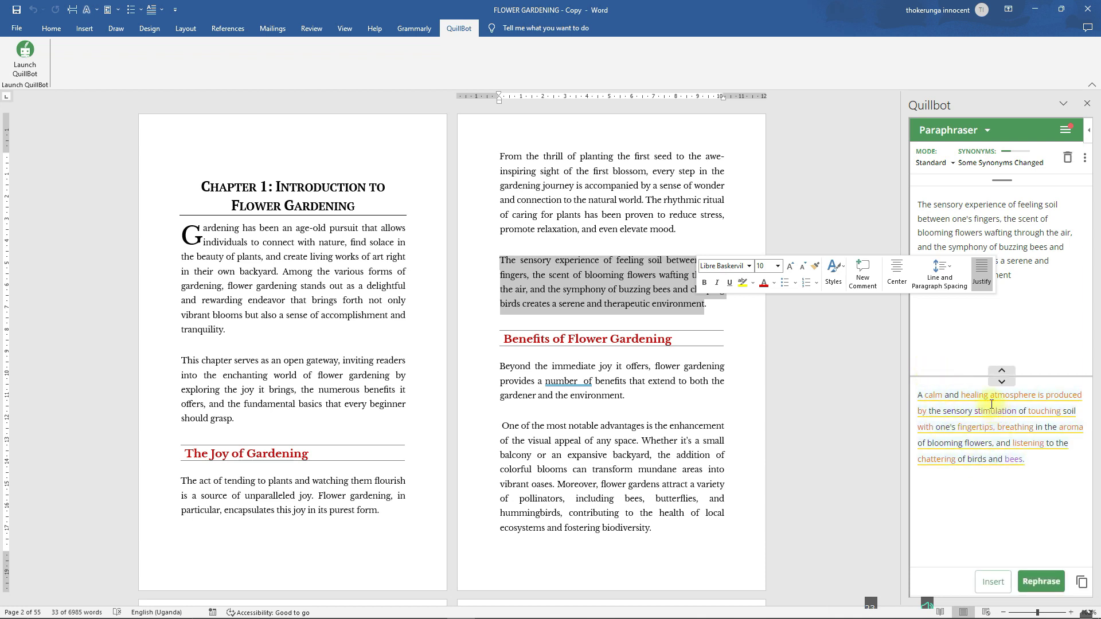
click(989, 583)
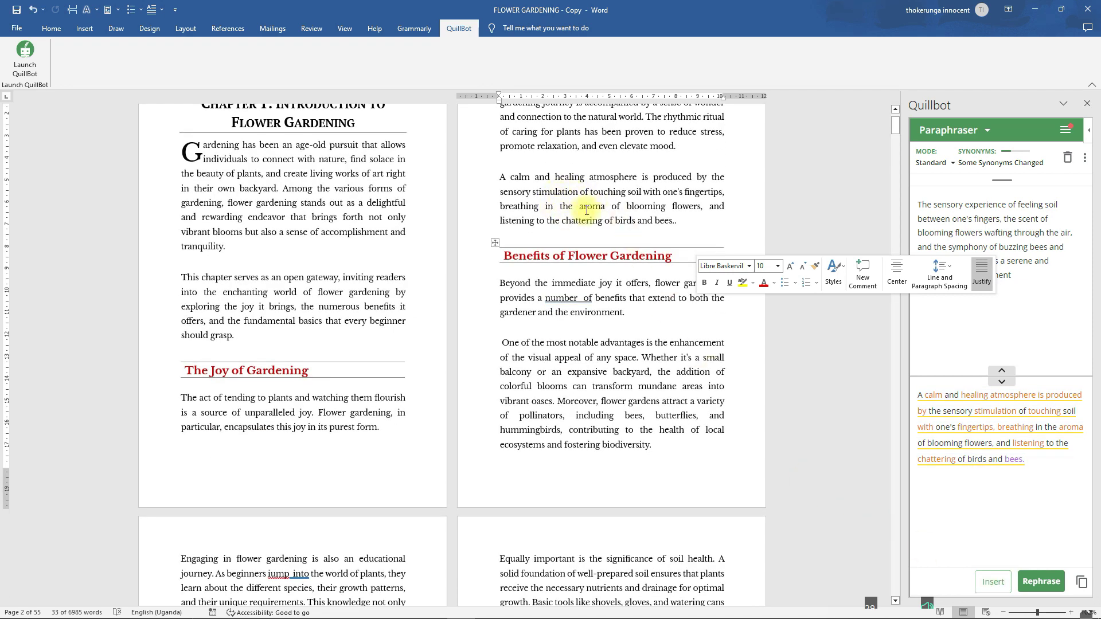